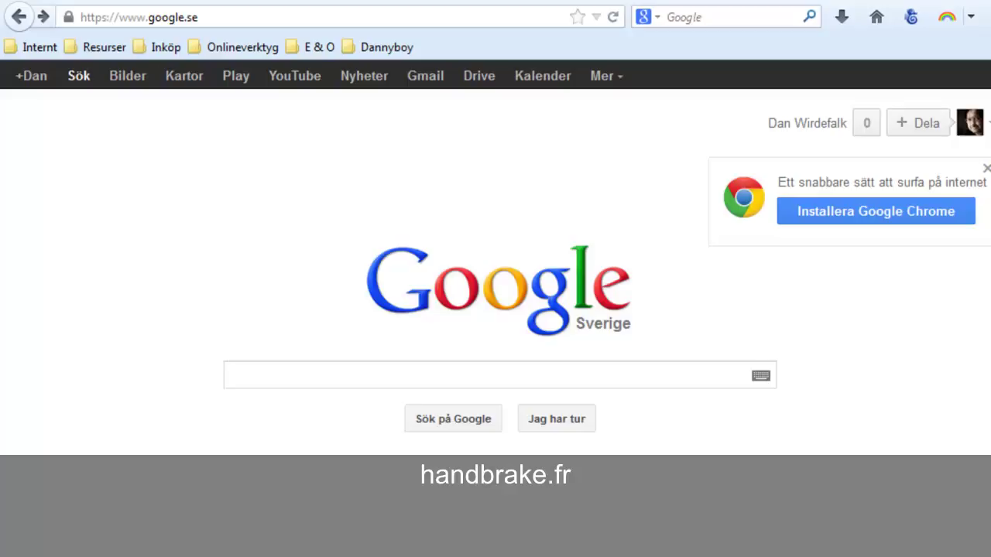
# Step: Go to the handbrake.fr website and open its download page
pyautogui.click(206, 18)
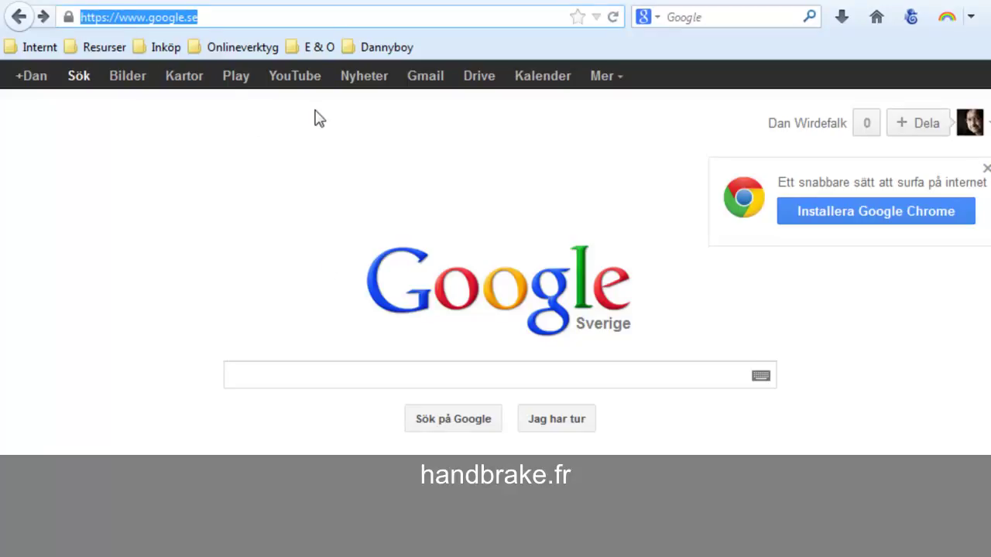
pyautogui.write('http://handbrake.fr/')
pyautogui.press('Return')
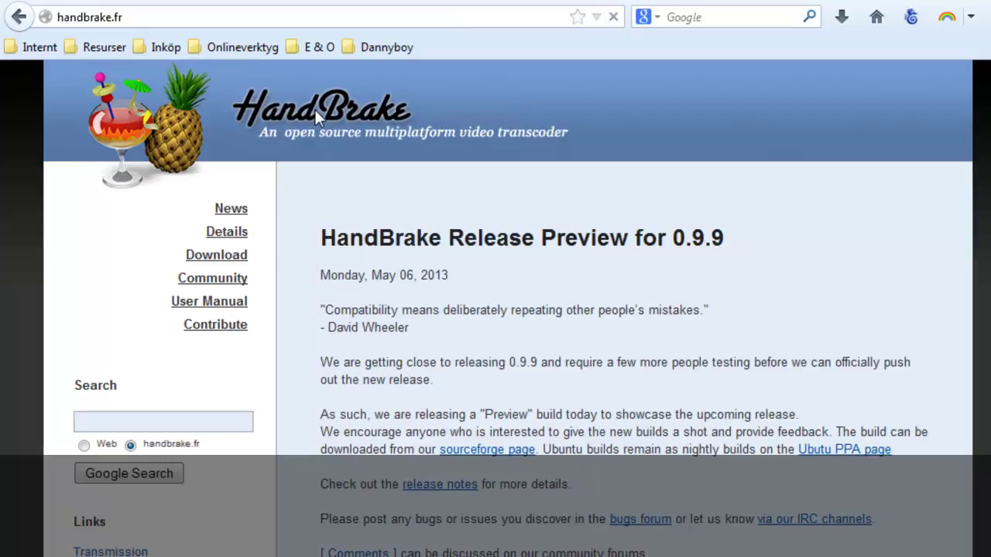
pyautogui.click(228, 256)
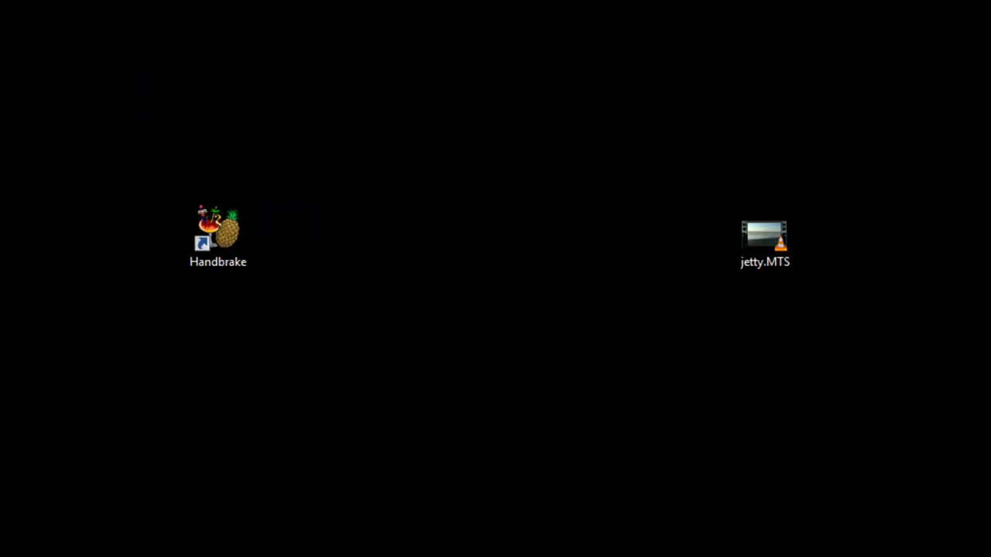
# Step: Launch HandBrake from the desktop and load the video file jetty.MTS as the source
pyautogui.click(229, 240)
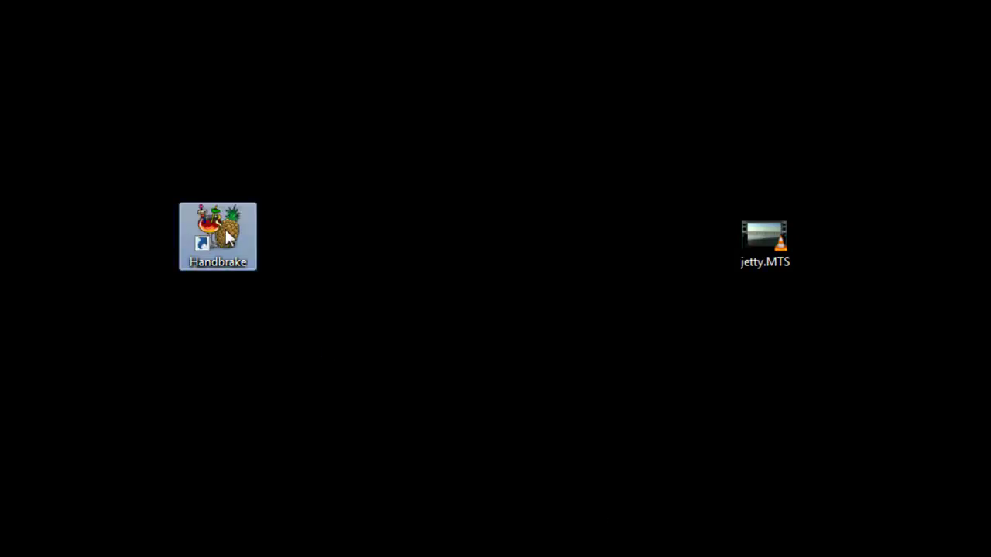
pyautogui.doubleClick(229, 240)
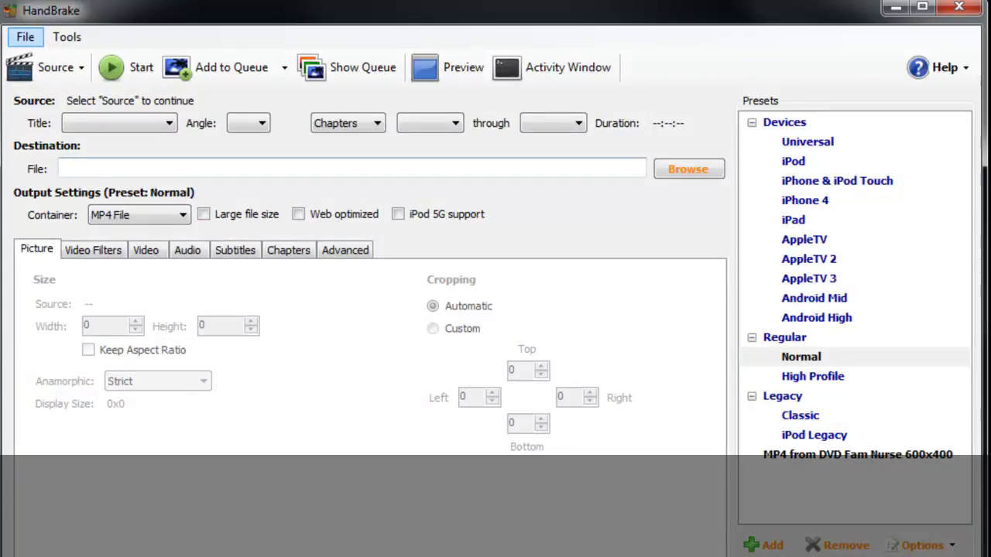
pyautogui.click(73, 68)
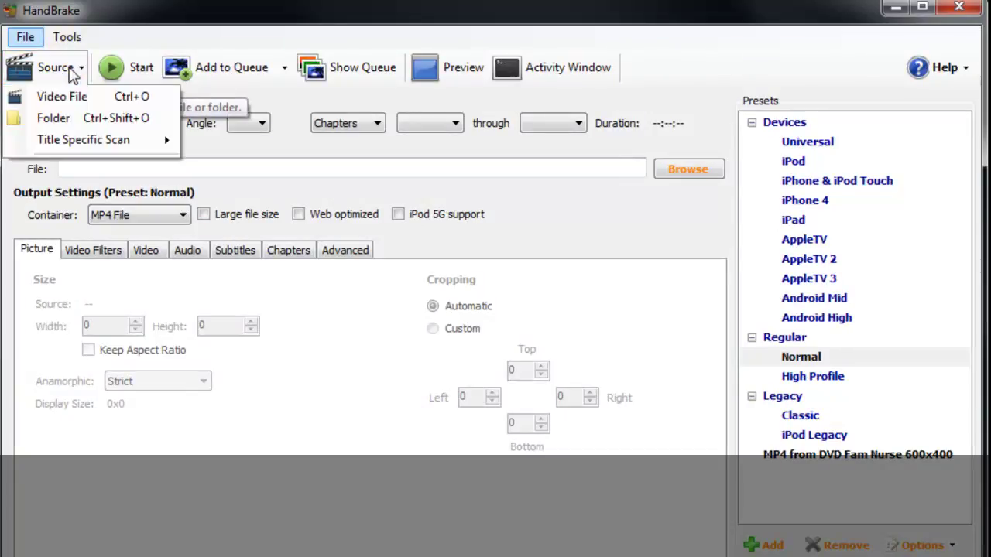
pyautogui.click(137, 97)
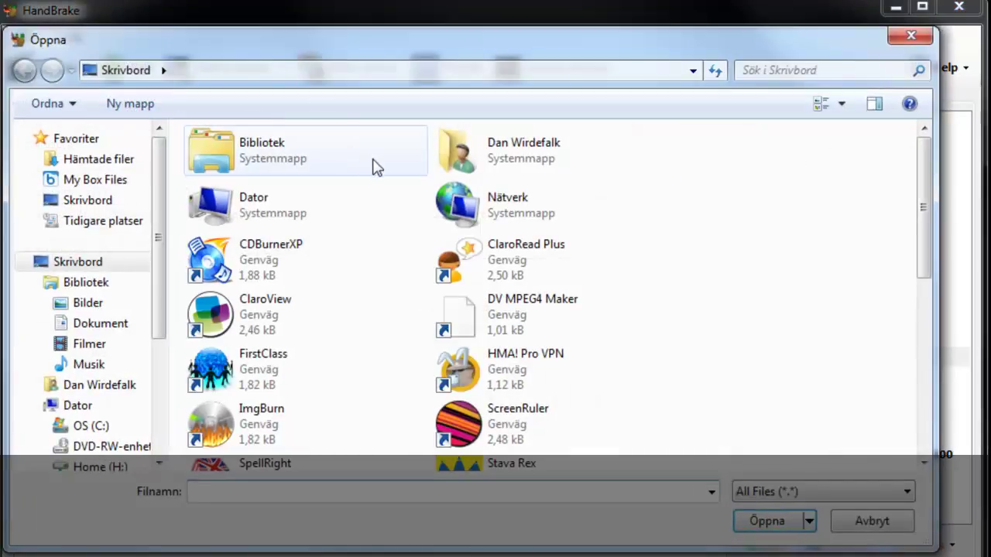
pyautogui.moveTo(926, 240); pyautogui.dragTo(925, 414)
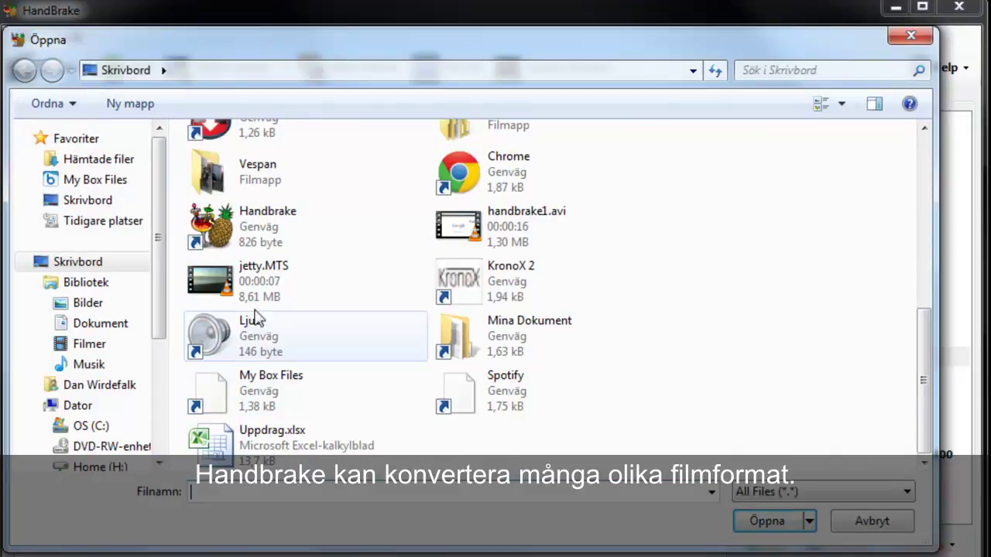
pyautogui.click(317, 293)
pyautogui.click(767, 520)
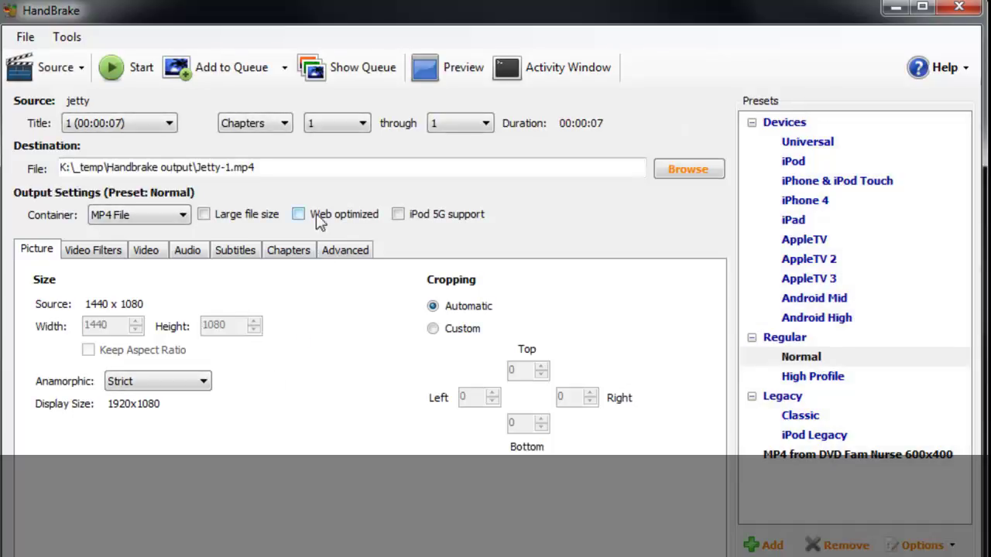
# Step: Name the output file MinFilm.mp4 and set its destination to the desktop (Skrivbord)
pyautogui.click(332, 164)
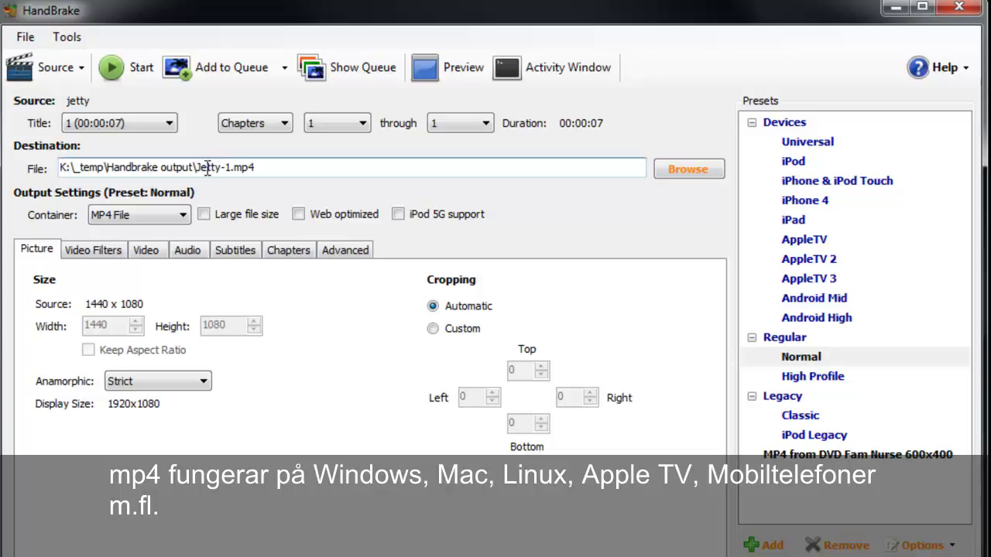
pyautogui.moveTo(231, 167); pyautogui.dragTo(194, 165)
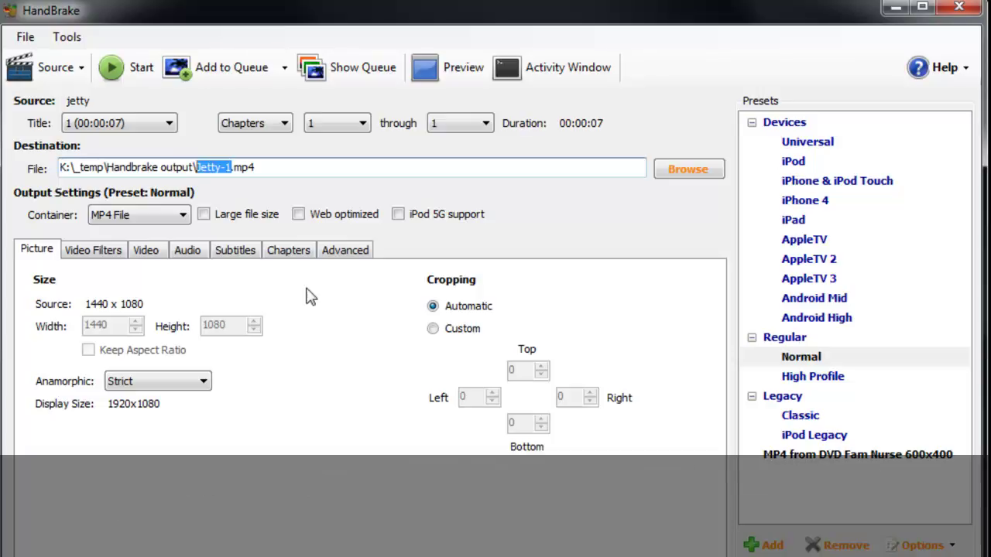
pyautogui.write('MinFilm')
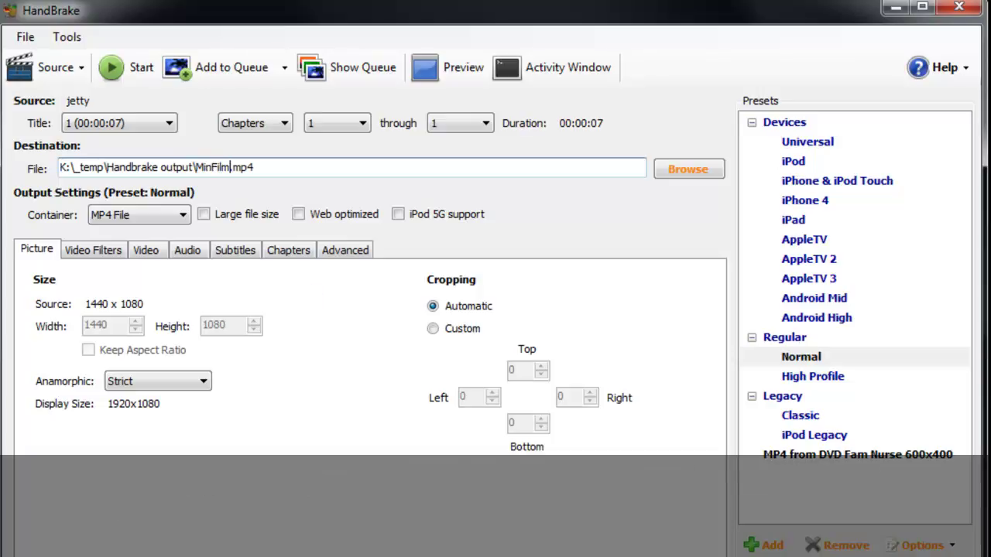
pyautogui.click(687, 169)
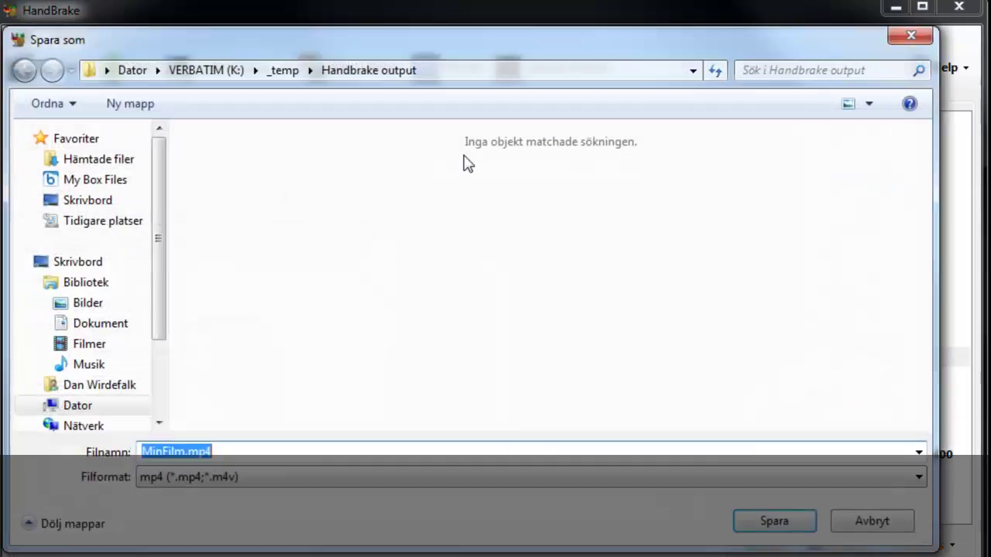
pyautogui.click(97, 201)
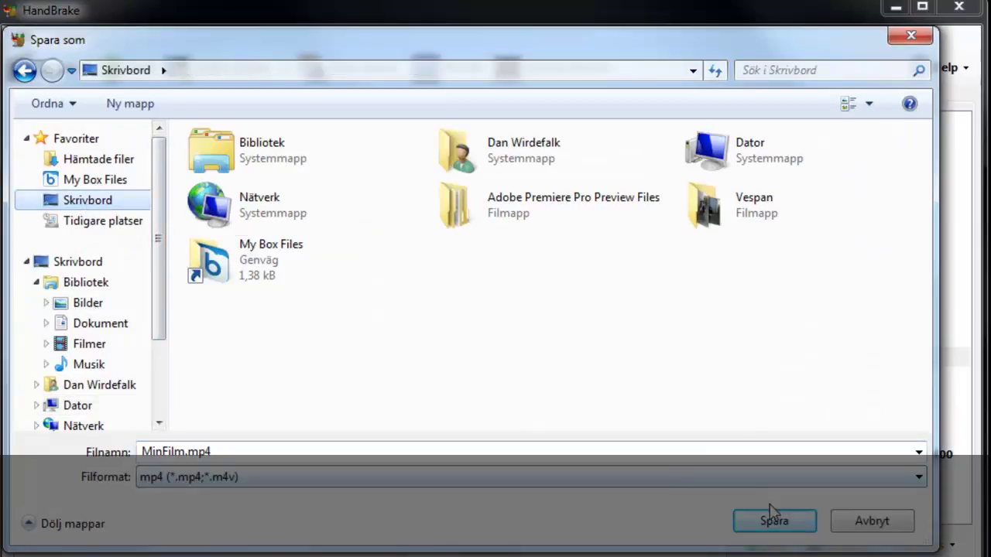
pyautogui.click(770, 510)
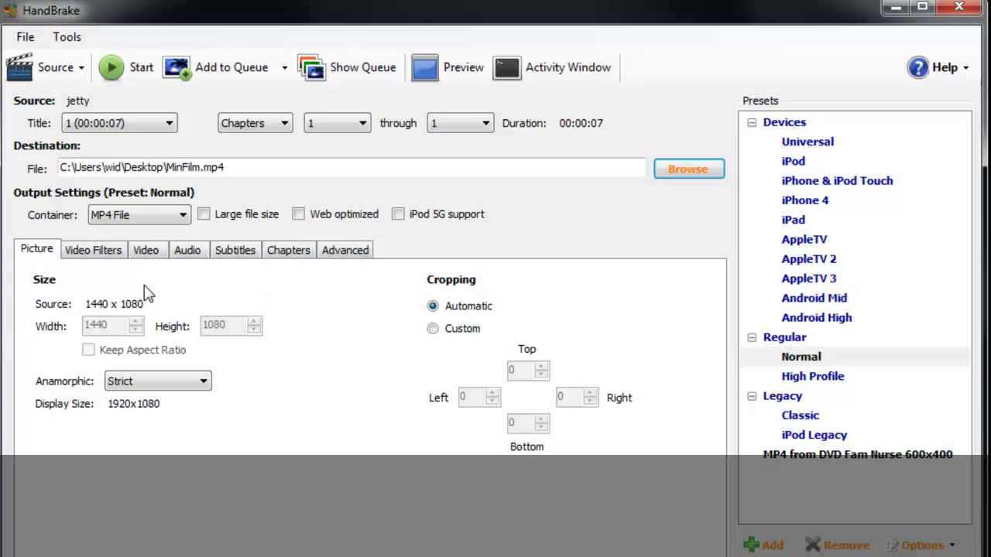
# Step: Set the picture's anamorphic mode to None and its width to 640 with Keep Aspect Ratio enabled
pyautogui.click(199, 383)
pyautogui.click(122, 397)
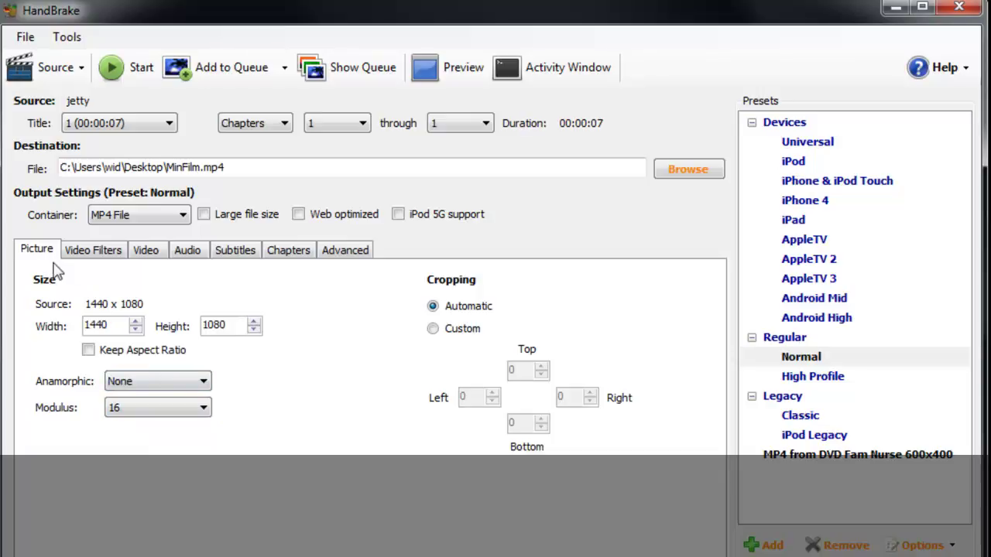
pyautogui.click(89, 352)
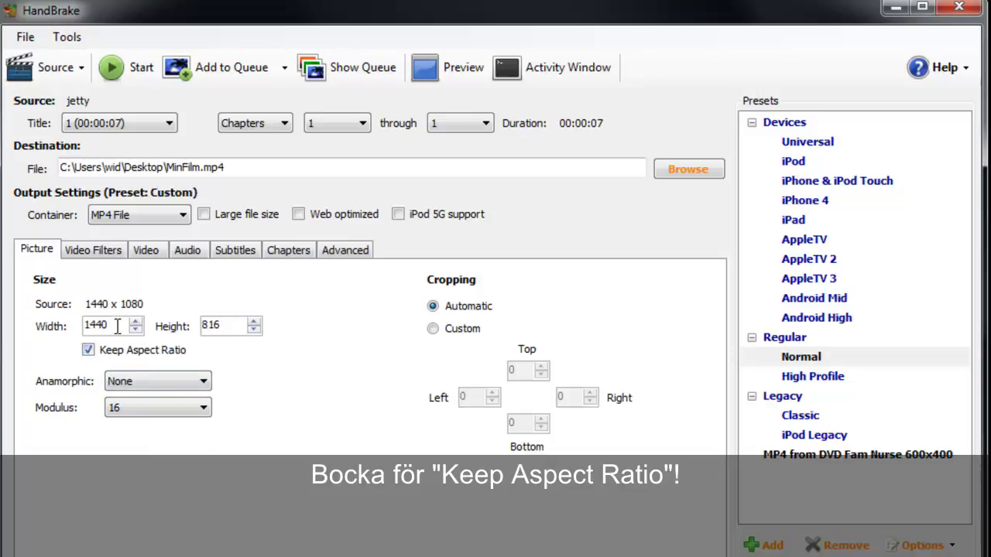
pyautogui.moveTo(116, 325); pyautogui.dragTo(47, 335)
pyautogui.write('640')
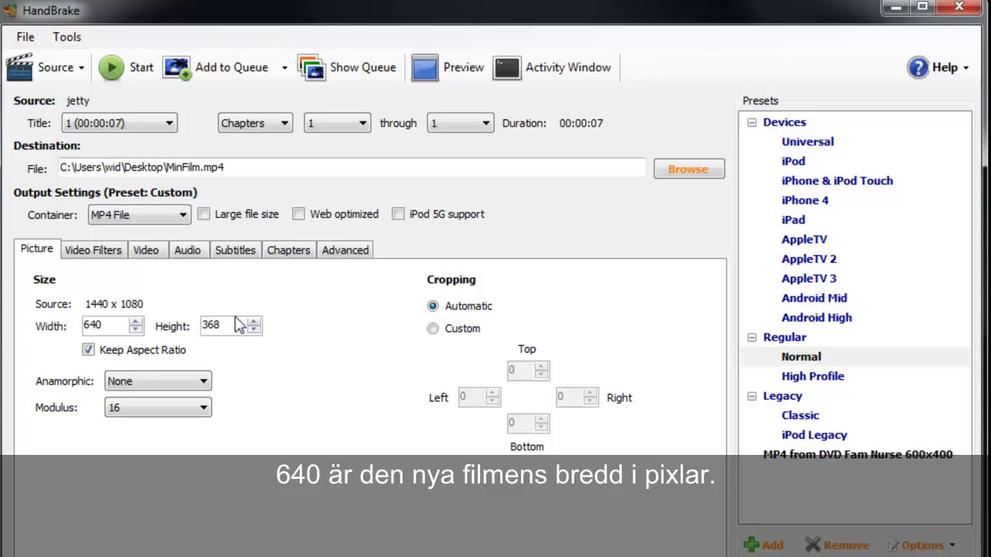
# Step: Set the video framerate to 25 FPS and switch the quality to an average bitrate of 1500 kbps
pyautogui.click(153, 252)
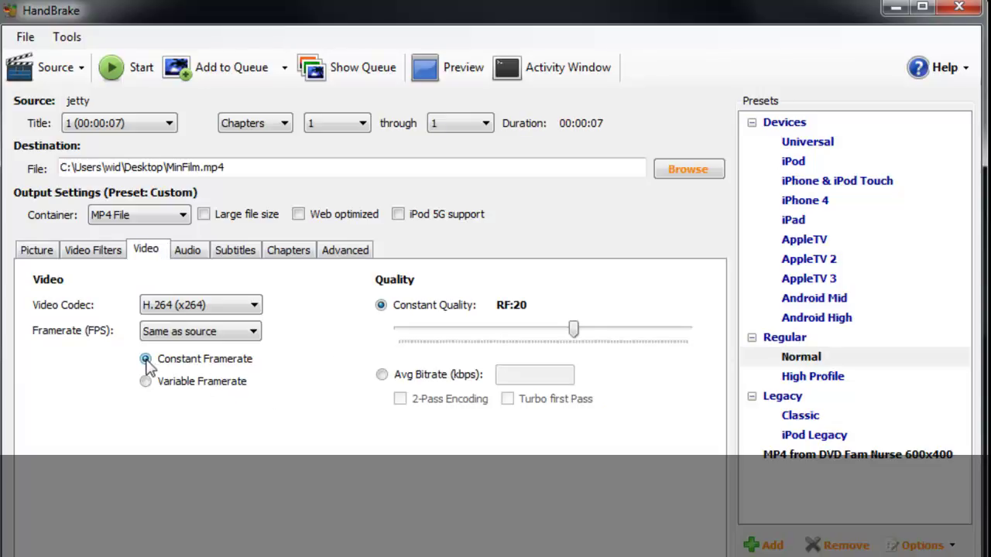
pyautogui.click(254, 332)
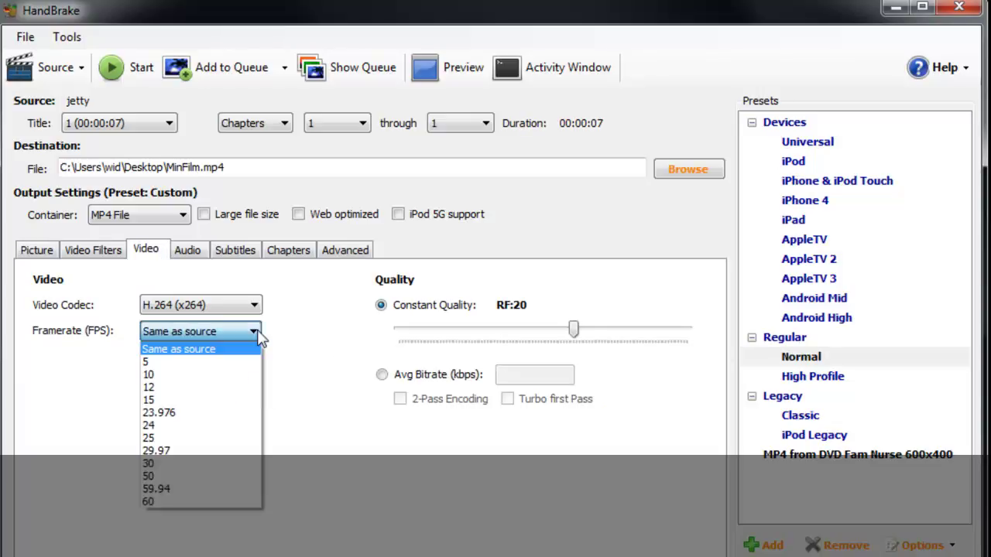
pyautogui.click(158, 438)
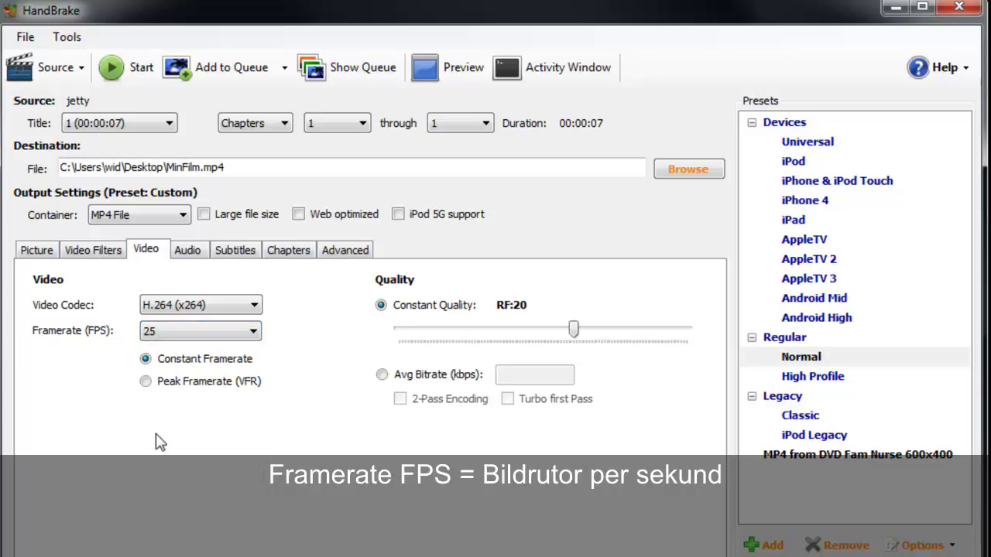
pyautogui.click(382, 375)
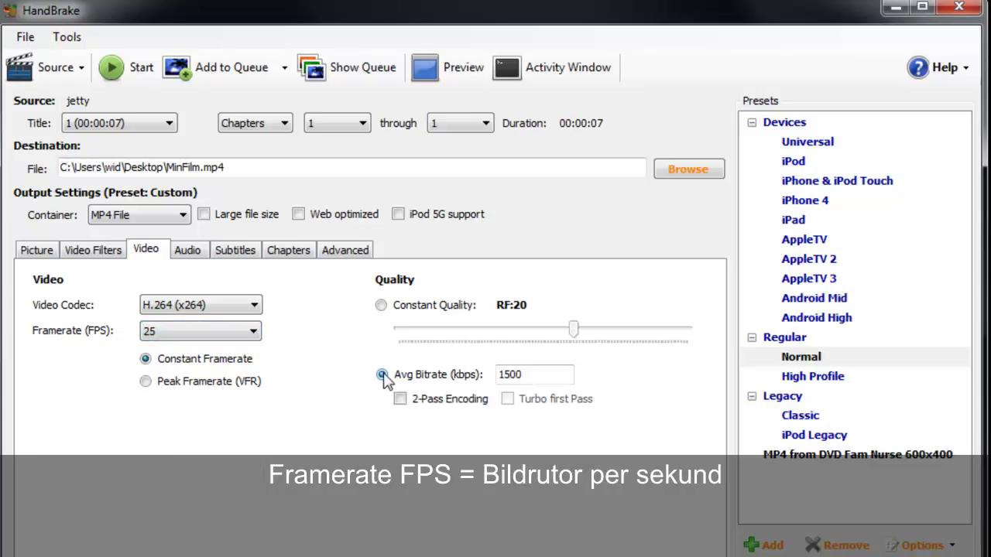
pyautogui.doubleClick(520, 374)
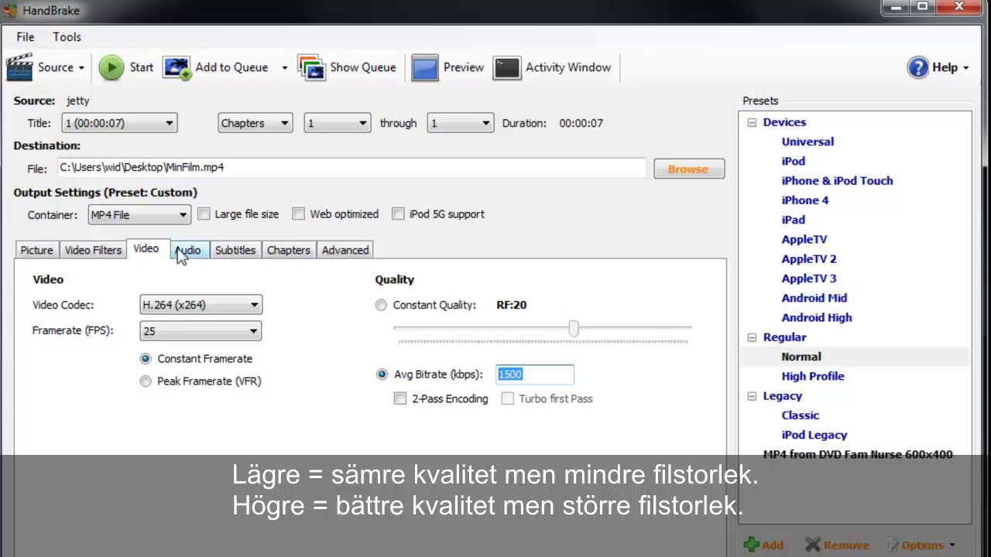
# Step: Set the audio track to a Stereo mixdown at bitrate 128 and start the conversion
pyautogui.click(196, 252)
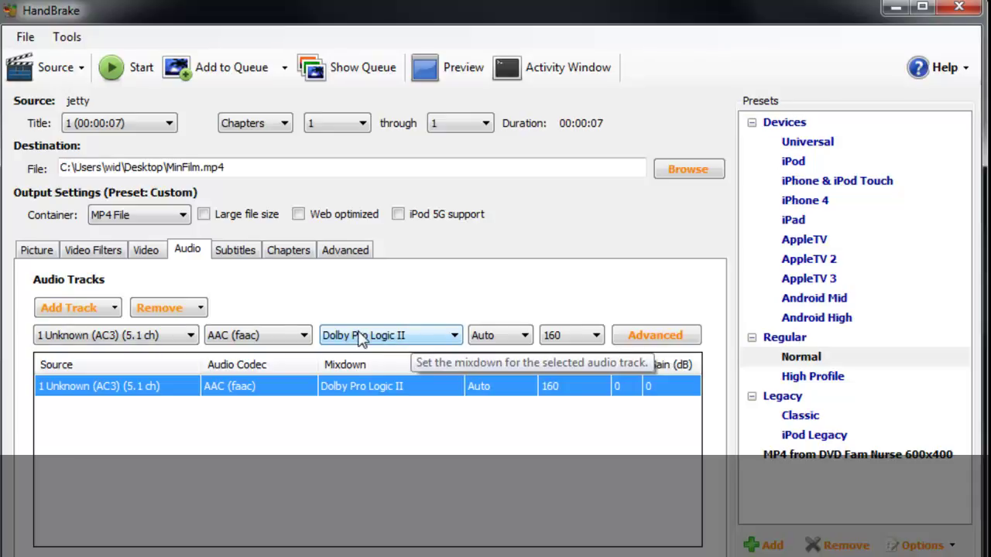
pyautogui.click(448, 341)
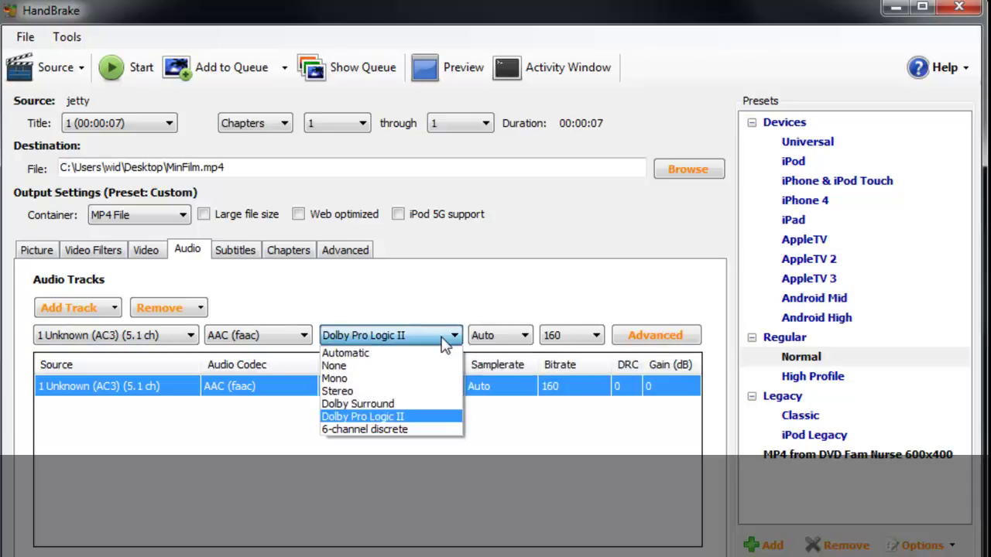
pyautogui.click(346, 395)
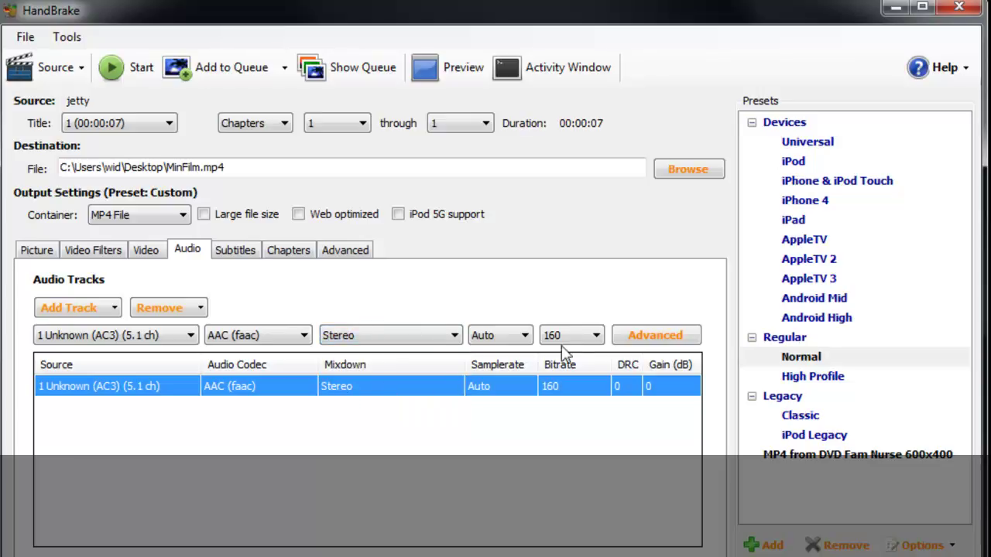
pyautogui.click(596, 336)
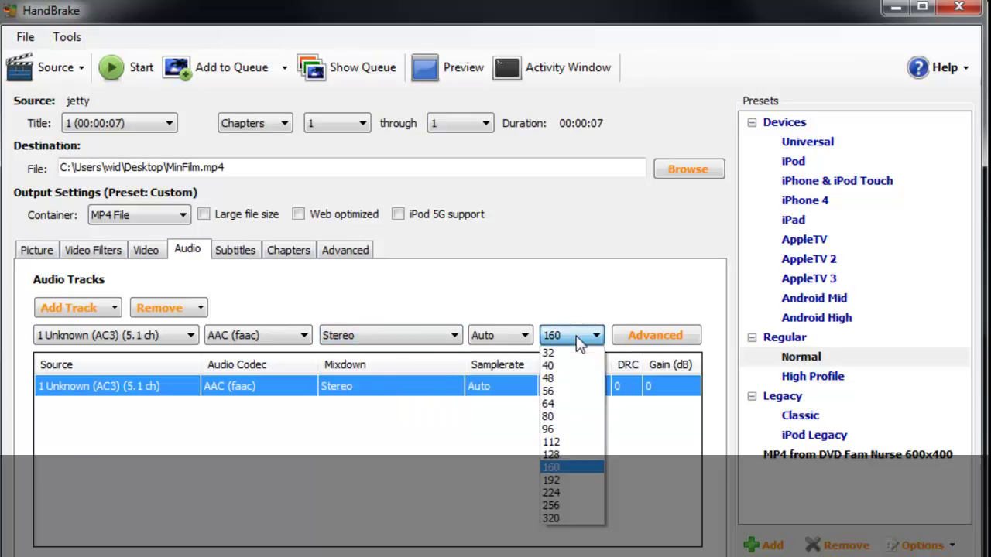
pyautogui.click(572, 455)
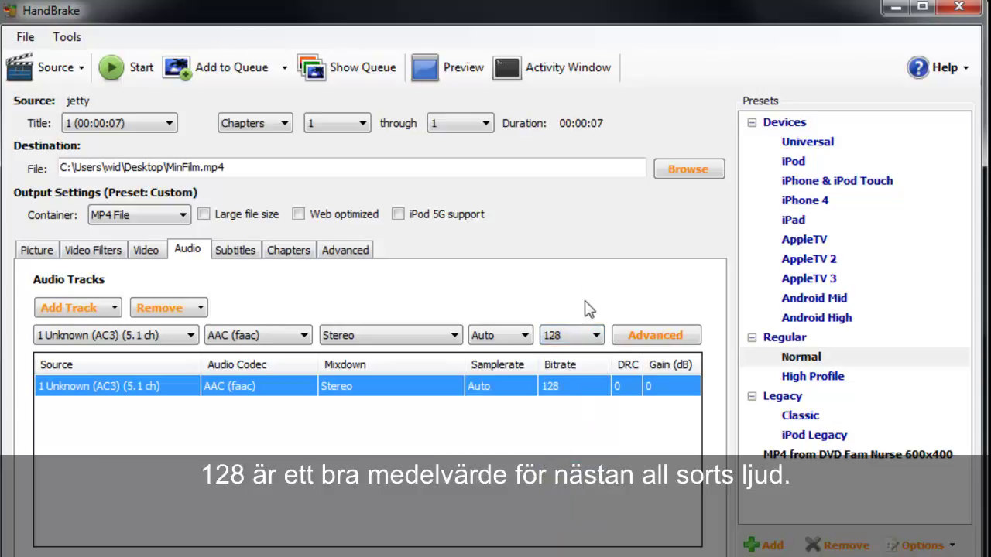
pyautogui.click(131, 72)
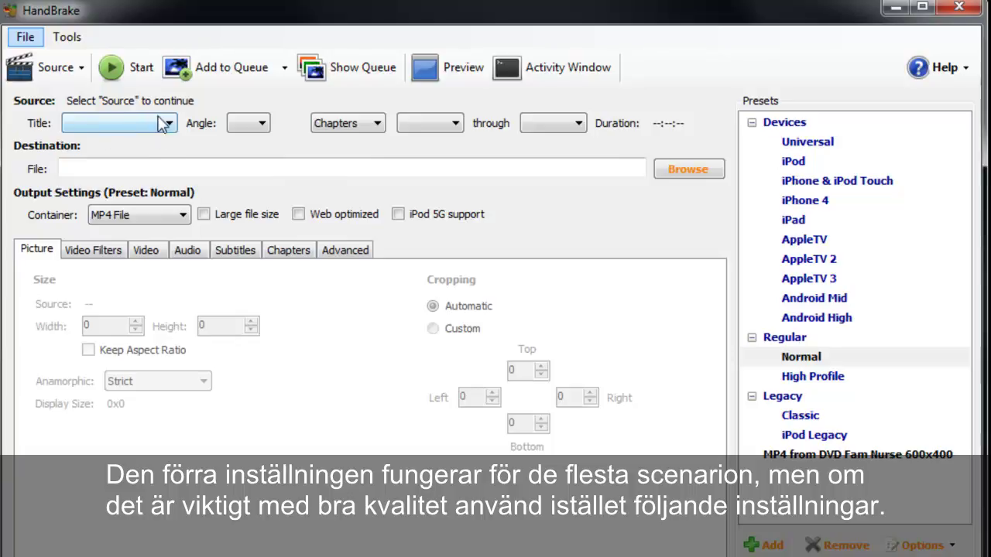
# Step: Load jetty.MTS from the desktop as the source for another conversion
pyautogui.click(53, 70)
pyautogui.click(65, 97)
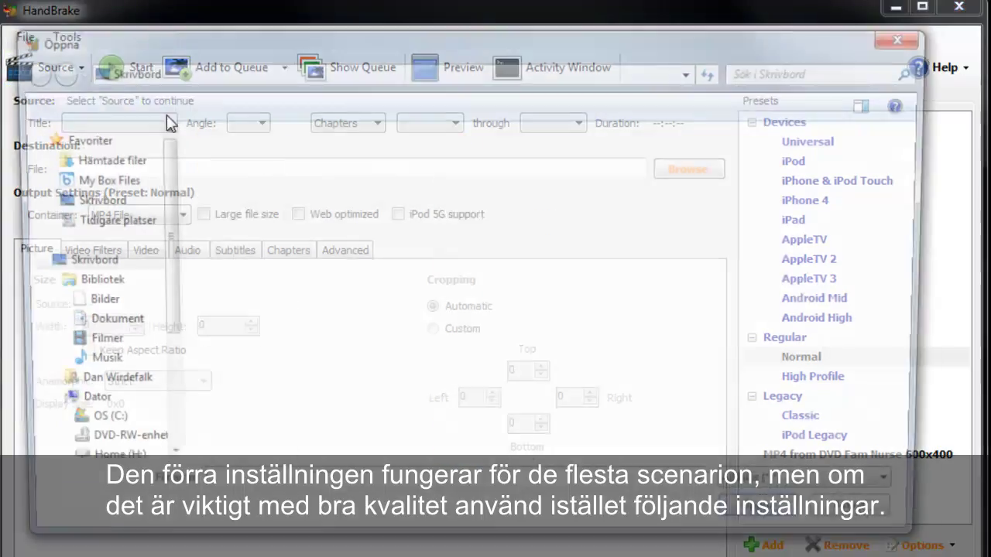
pyautogui.scroll(-6, 727, 255)
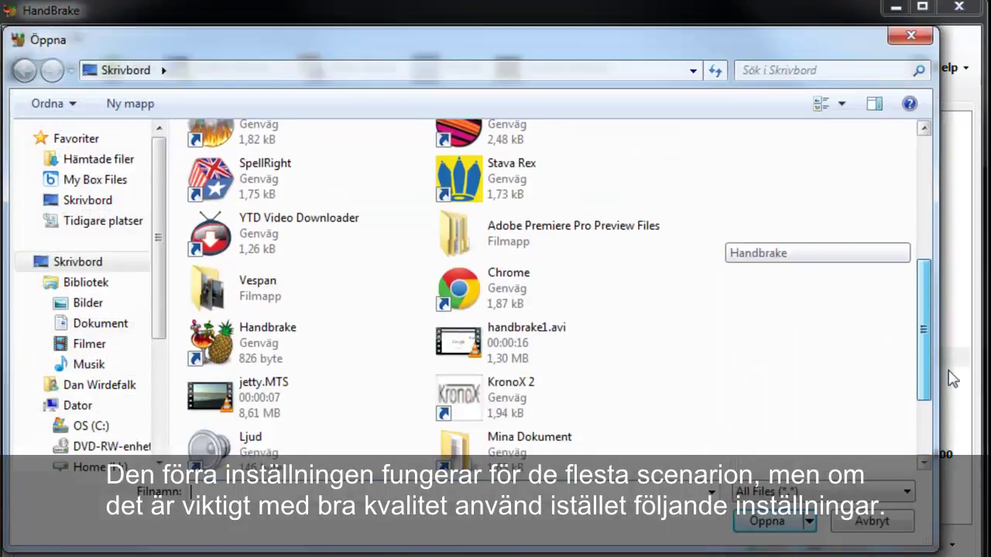
pyautogui.doubleClick(321, 284)
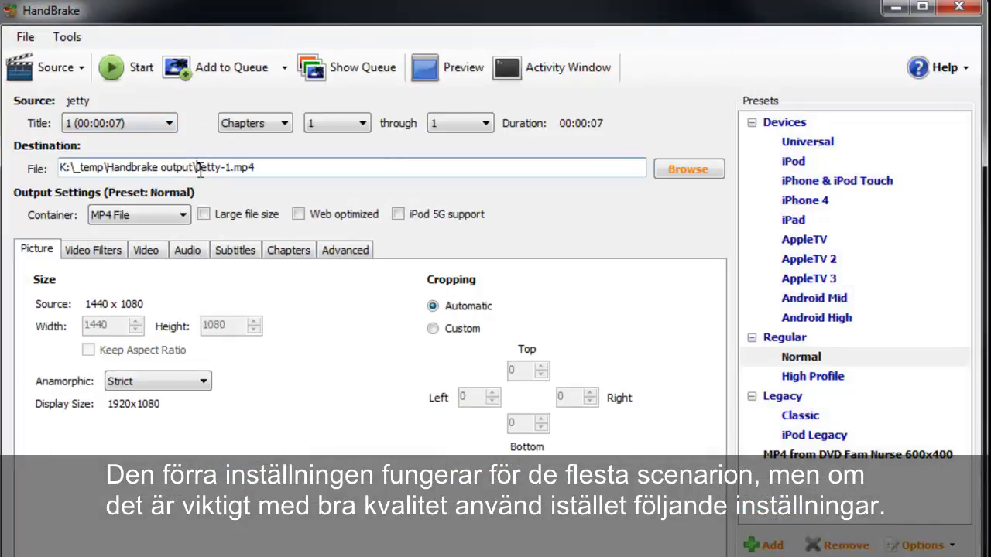
# Step: Rename the output file in the destination path to "MinFilm hög kvalitet.mp4"
pyautogui.moveTo(196, 167); pyautogui.dragTo(231, 169)
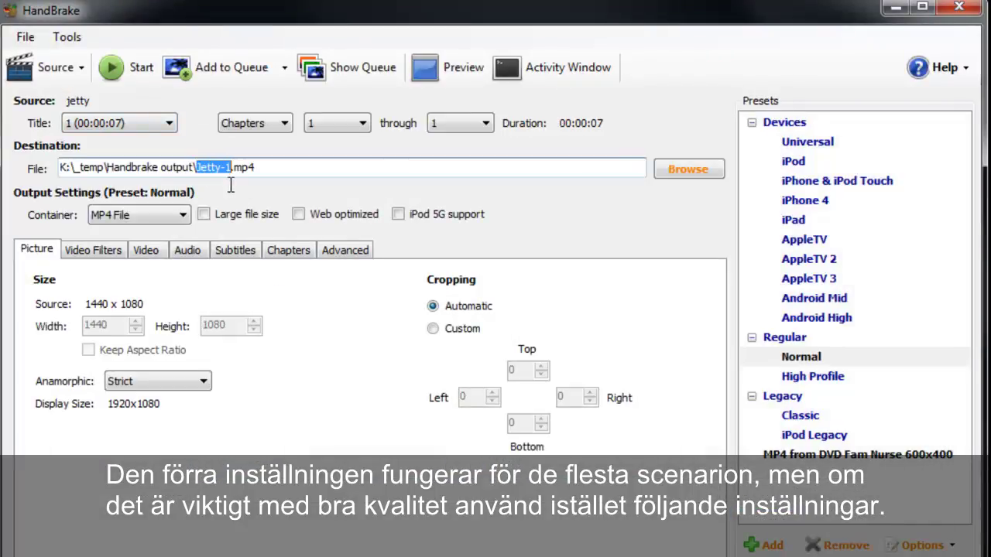
pyautogui.write('MinFilm')
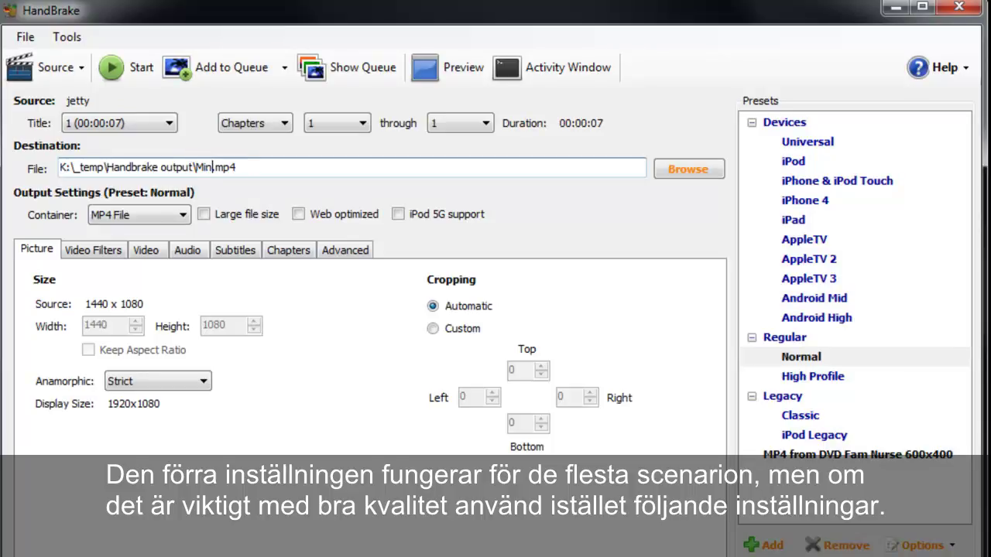
pyautogui.write(' hög kvalitet')
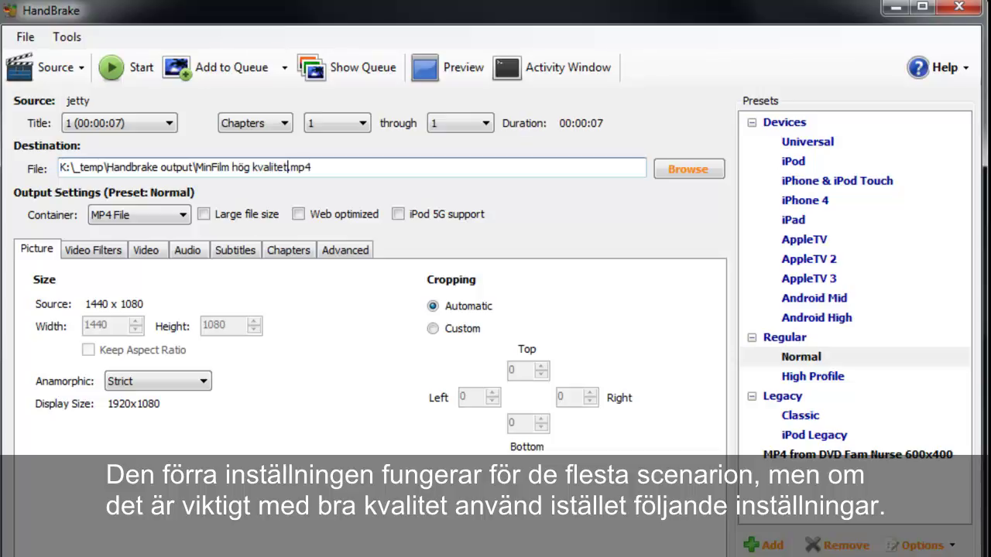
# Step: Set the desktop as the destination folder for the output file "MinFilm hög kvalitet.mp4"
pyautogui.click(666, 172)
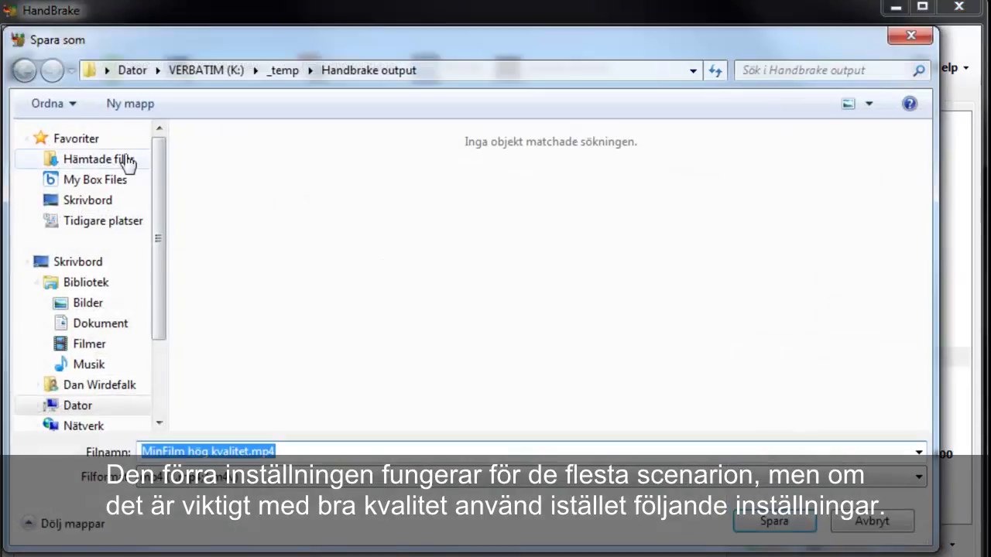
pyautogui.click(143, 197)
pyautogui.click(774, 521)
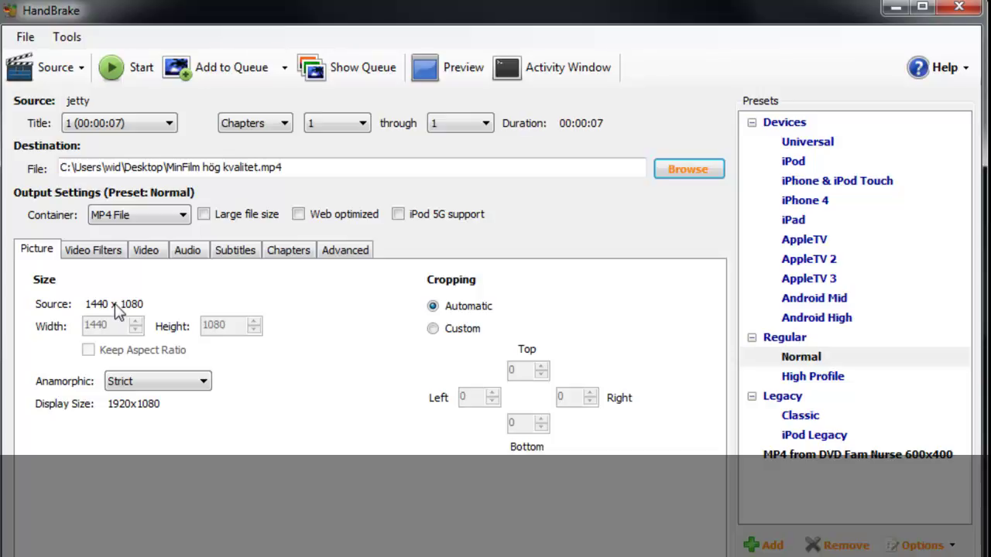
# Step: Review the video filter and video settings, then set the audio track to a Stereo mixdown at bitrate 128 and start the conversion
pyautogui.click(116, 253)
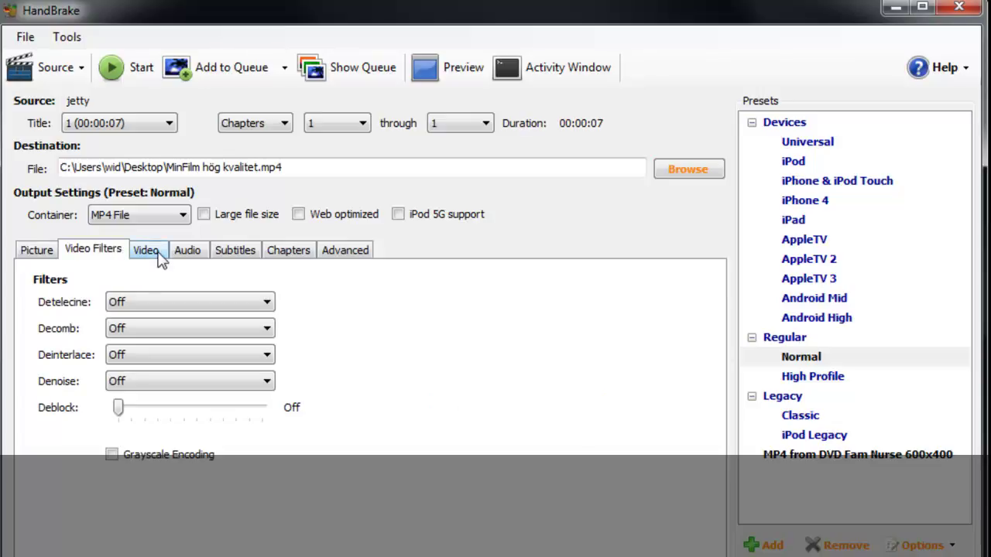
pyautogui.click(157, 255)
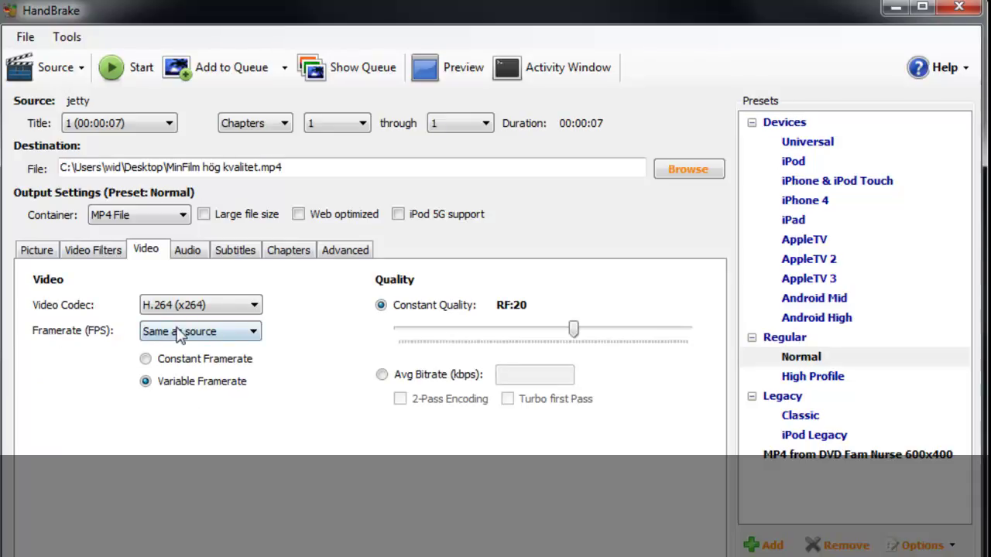
pyautogui.click(190, 251)
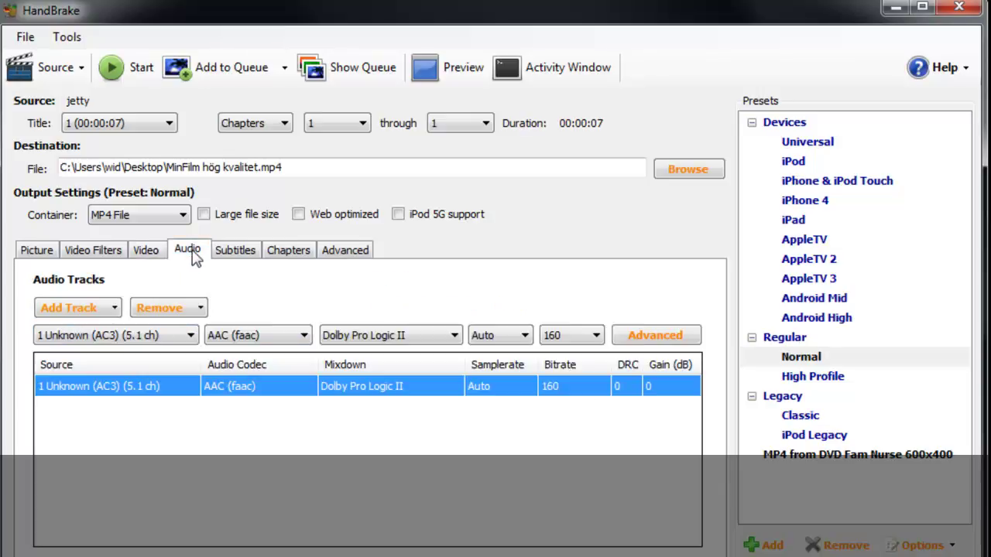
pyautogui.click(408, 341)
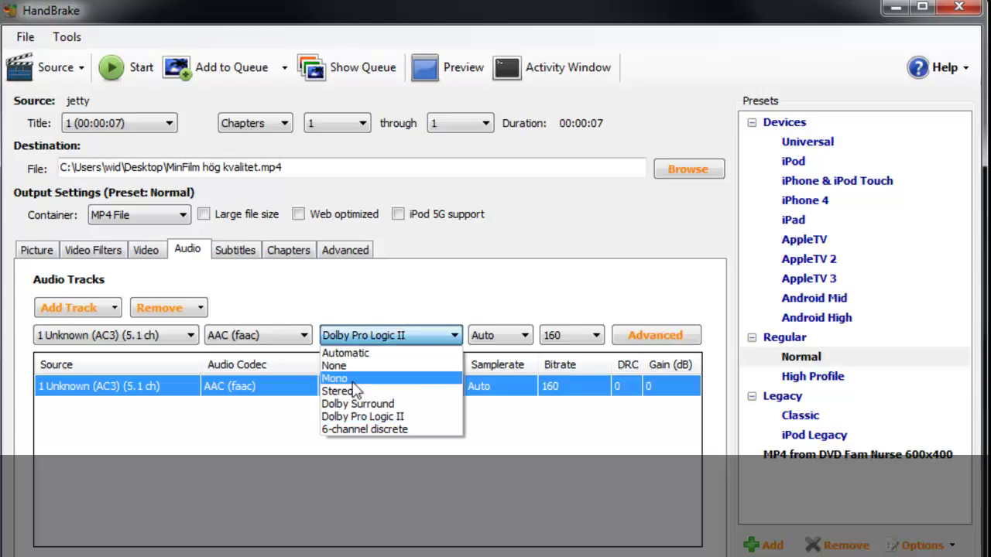
pyautogui.click(348, 391)
pyautogui.click(572, 335)
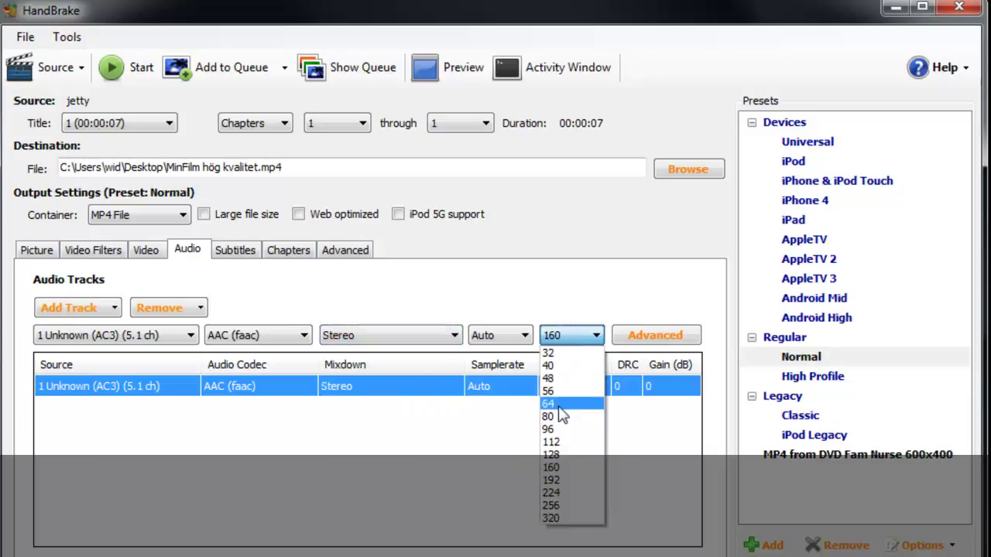
pyautogui.click(553, 455)
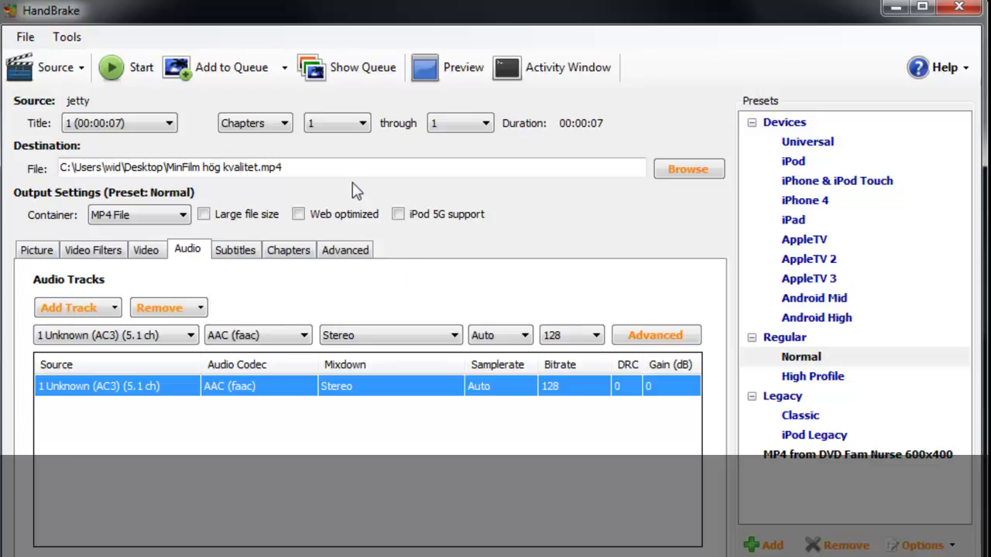
pyautogui.click(128, 70)
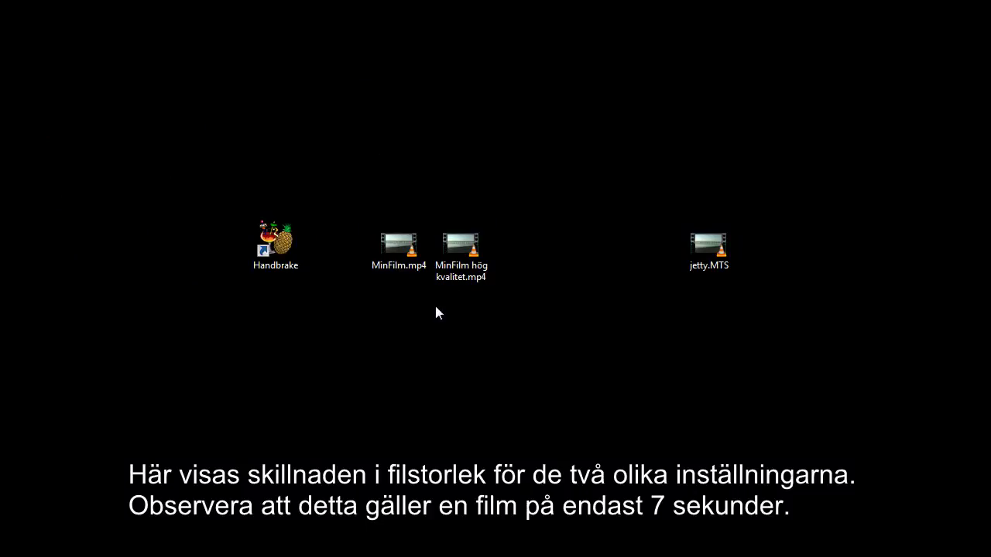
# Step: On the desktop, check the file size of MinFilm.mp4 in its properties and close them
pyautogui.rightClick(396, 267)
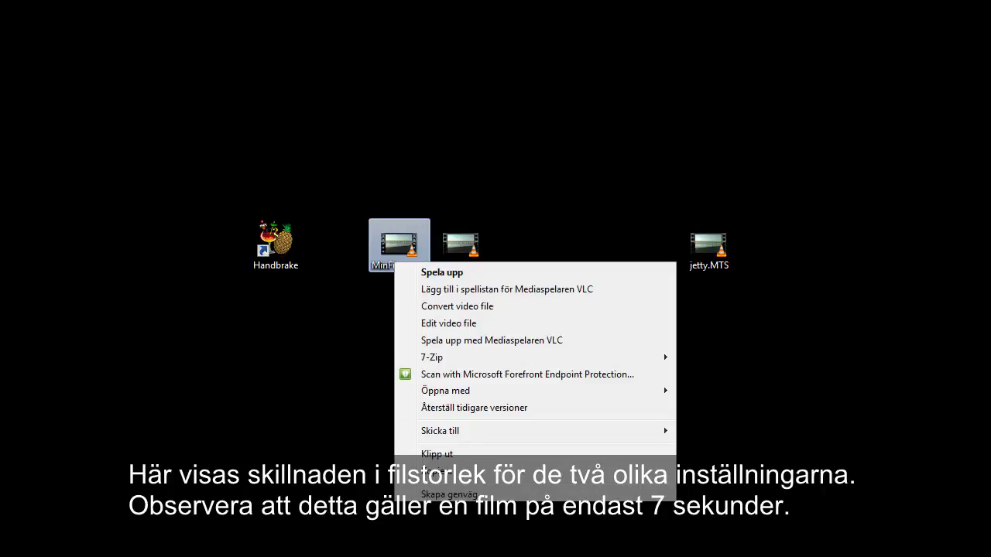
pyautogui.press('r')
pyautogui.moveTo(611, 224); pyautogui.dragTo(712, 106)
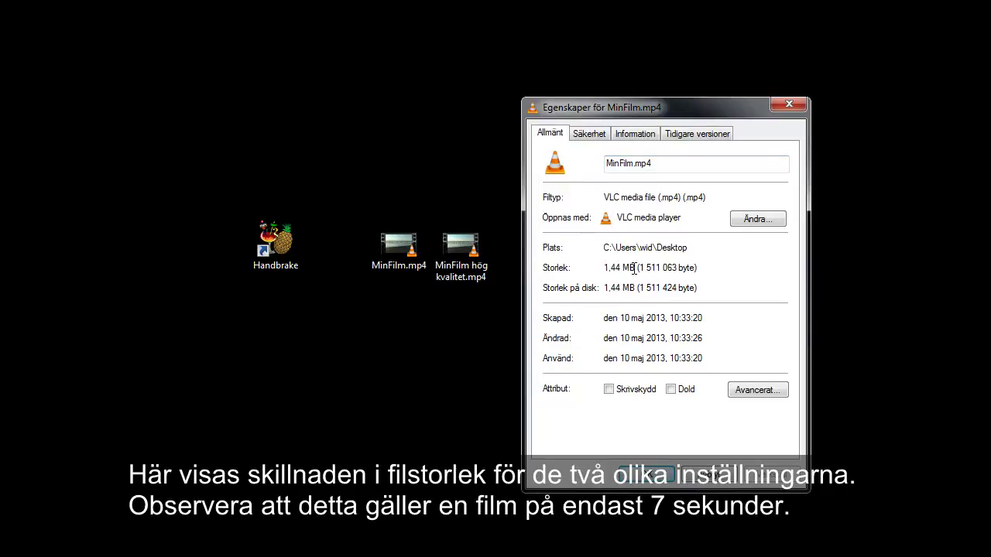
pyautogui.click(639, 479)
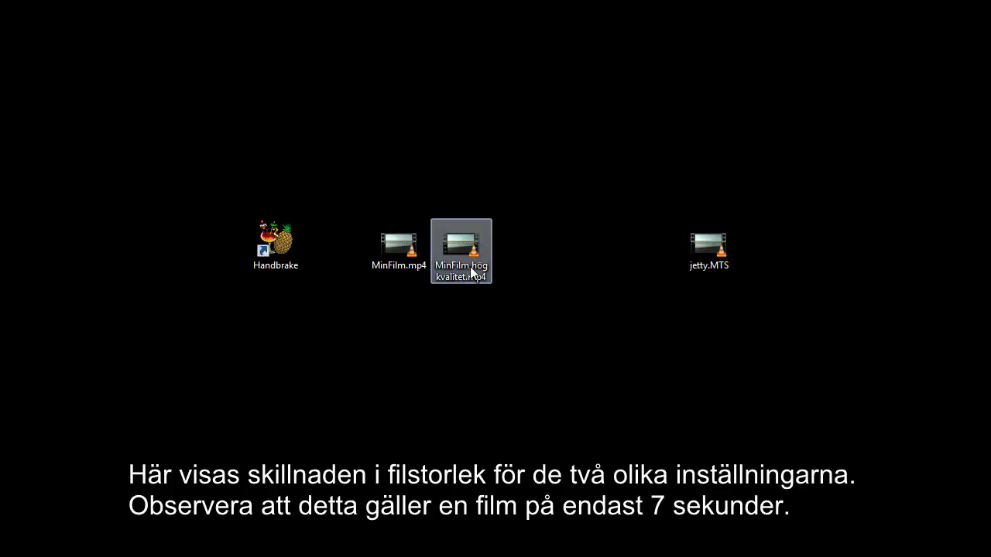
# Step: View the properties of "MinFilm hög kvalitet.mp4" on the desktop to compare its file size with MinFilm.mp4
pyautogui.rightClick(469, 266)
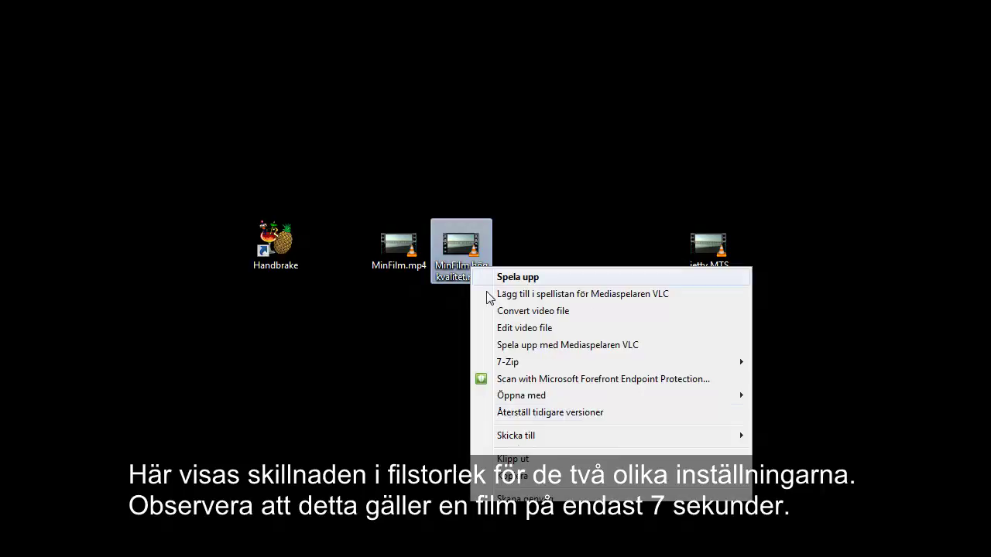
pyautogui.click(520, 495)
pyautogui.moveTo(586, 272); pyautogui.dragTo(625, 104)
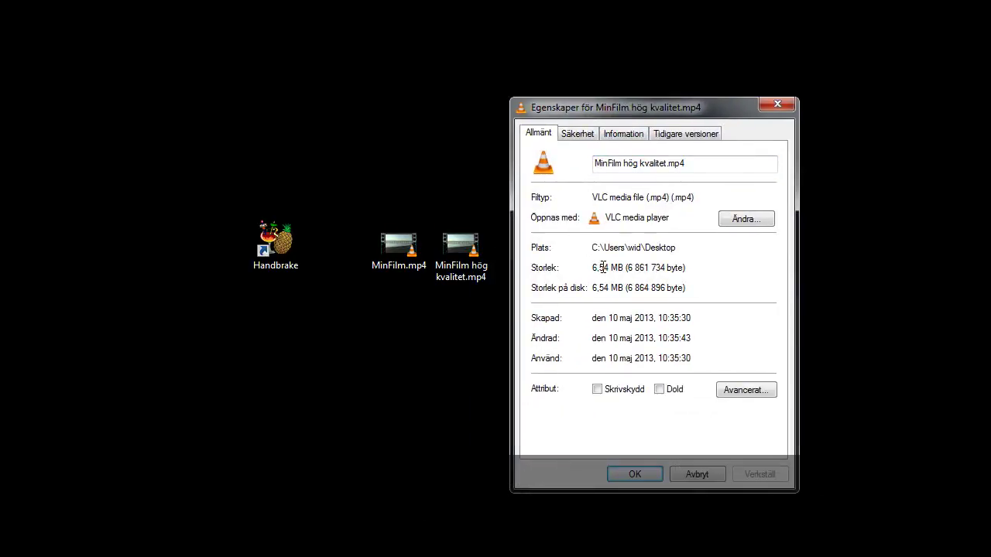